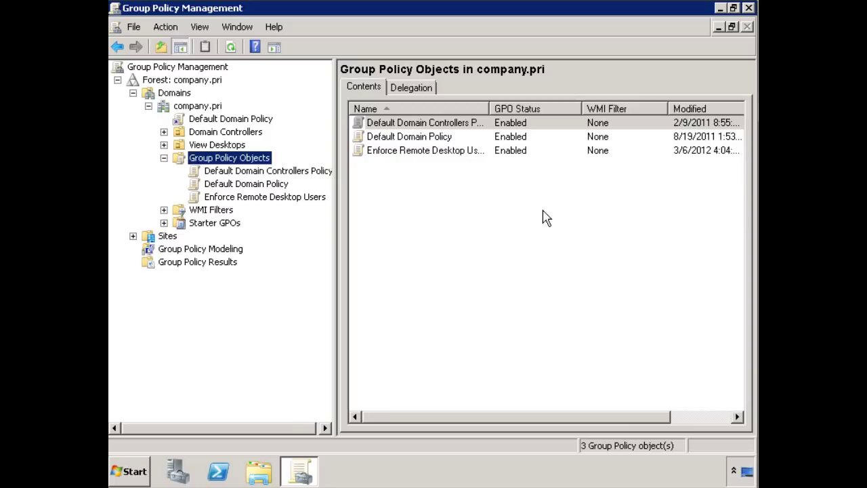
- Create a new GPO named 'Configure VMware View Client' under Group Policy Objects
{"action": "right_click", "coordinate": [203, 158]}
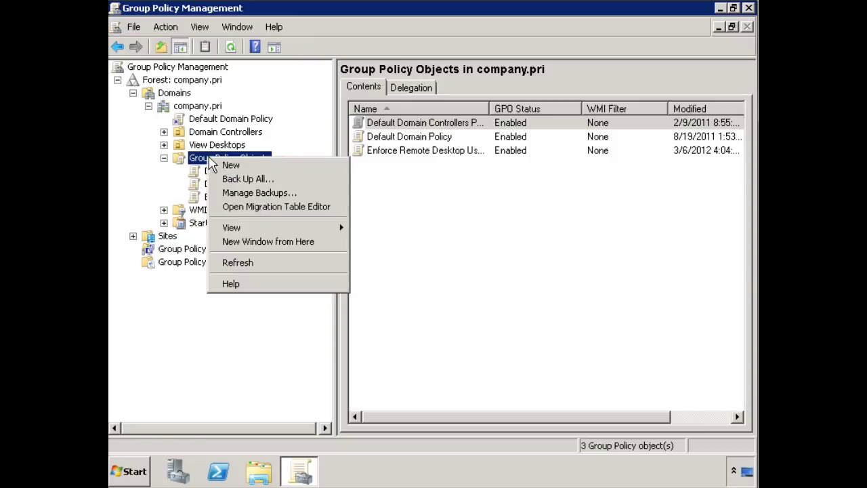
{"action": "left_click", "coordinate": [227, 167]}
{"action": "type", "text": "C"}
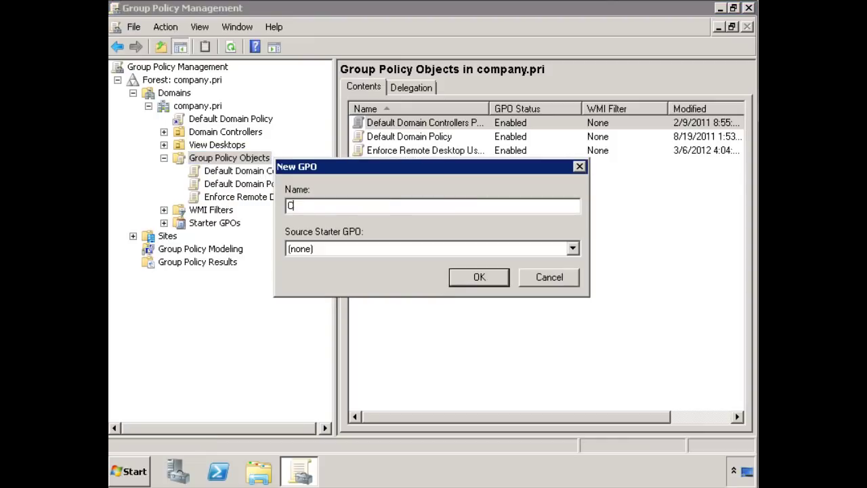
{"action": "type", "text": "onfigure VMware "}
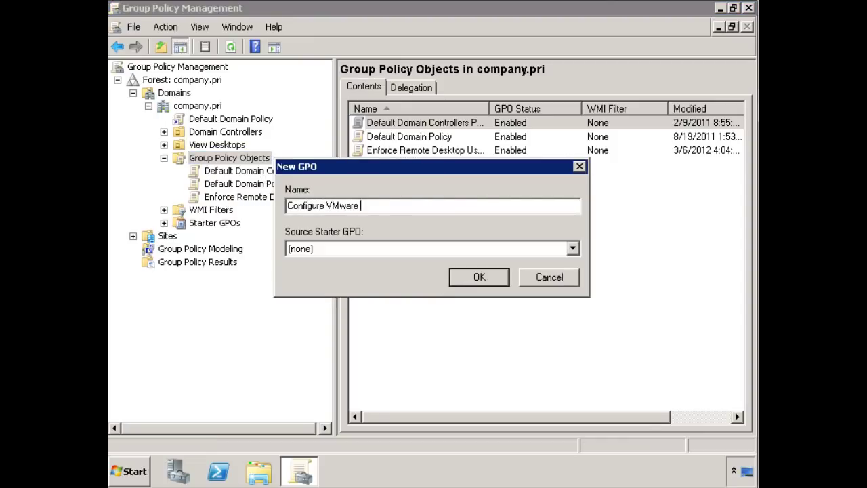
{"action": "type", "text": "View Client"}
{"action": "key", "text": "Return"}
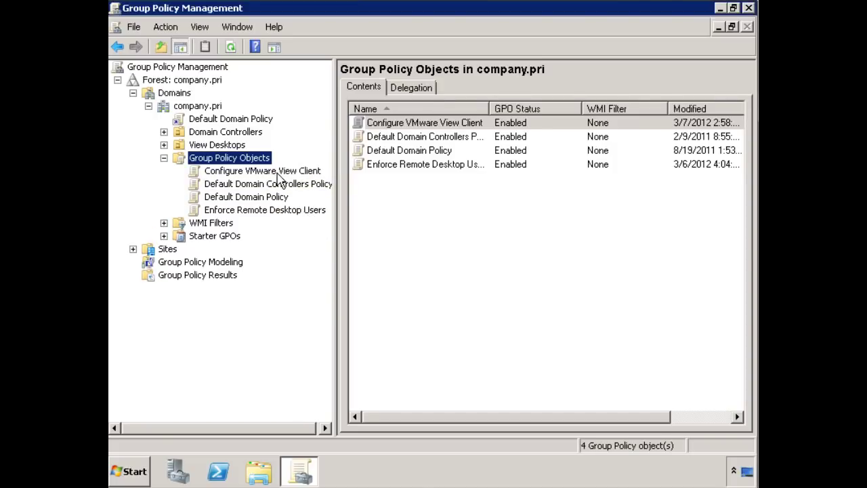
- Open the Configure VMware View Client GPO for editing, then minimize the editor window
{"action": "left_click", "coordinate": [277, 172]}
{"action": "right_click", "coordinate": [277, 173]}
{"action": "left_click", "coordinate": [298, 178]}
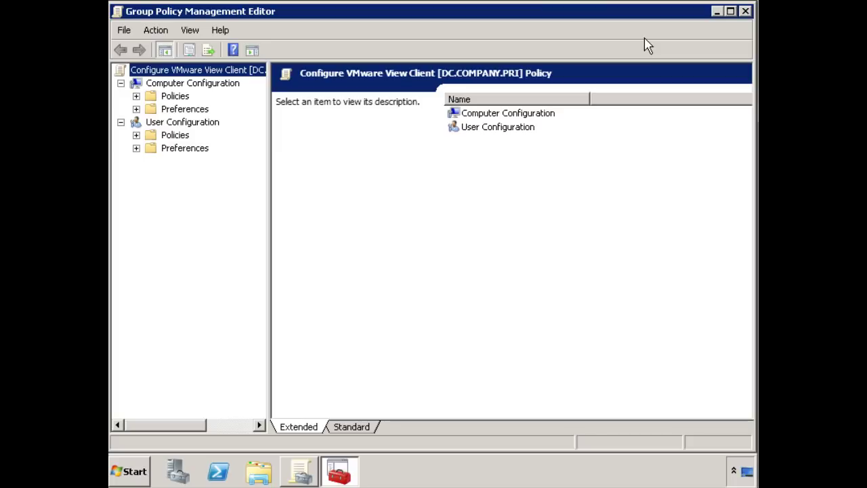
{"action": "left_click", "coordinate": [717, 11]}
- Minimize the management console and open the GroupPolicyFiles folder on the desktop
{"action": "left_click", "coordinate": [720, 8]}
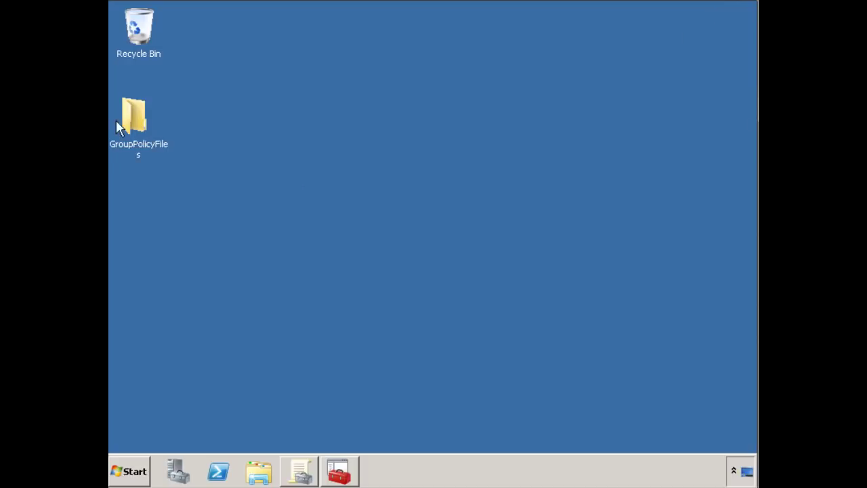
{"action": "left_click", "coordinate": [140, 115]}
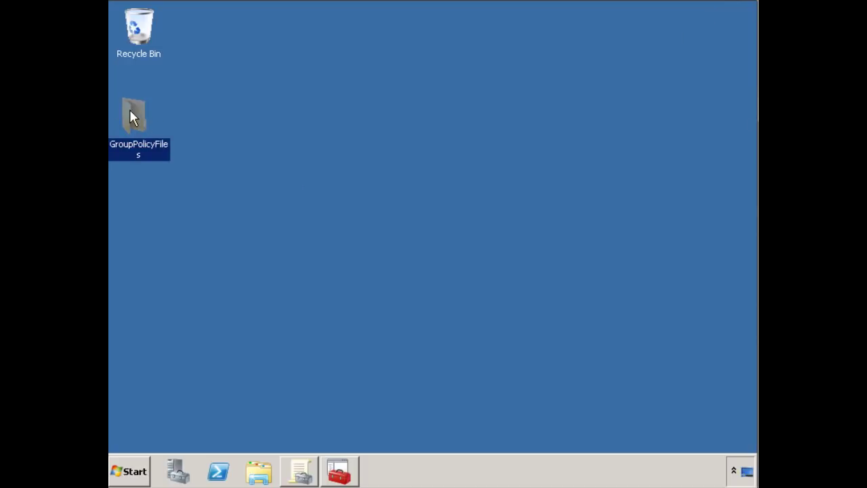
{"action": "double_click", "coordinate": [131, 116]}
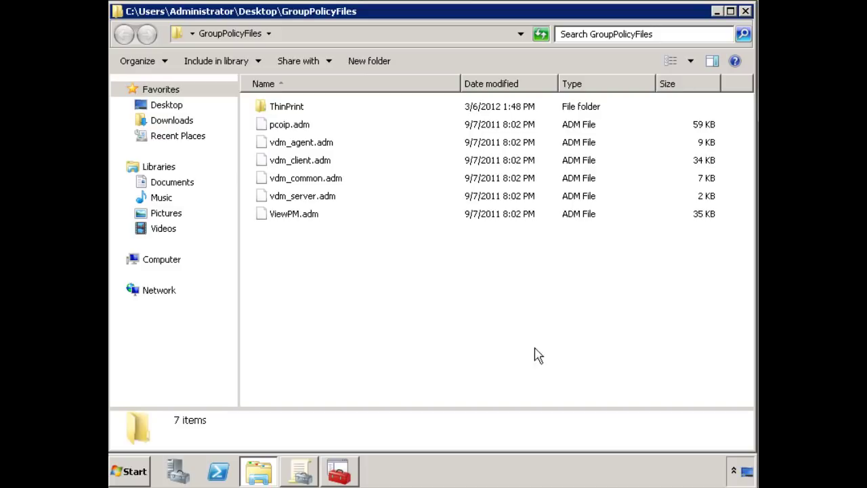
- Expand Computer Configuration > Policies > Administrative Templates and bring up Add/Remove Templates
{"action": "left_click", "coordinate": [338, 472]}
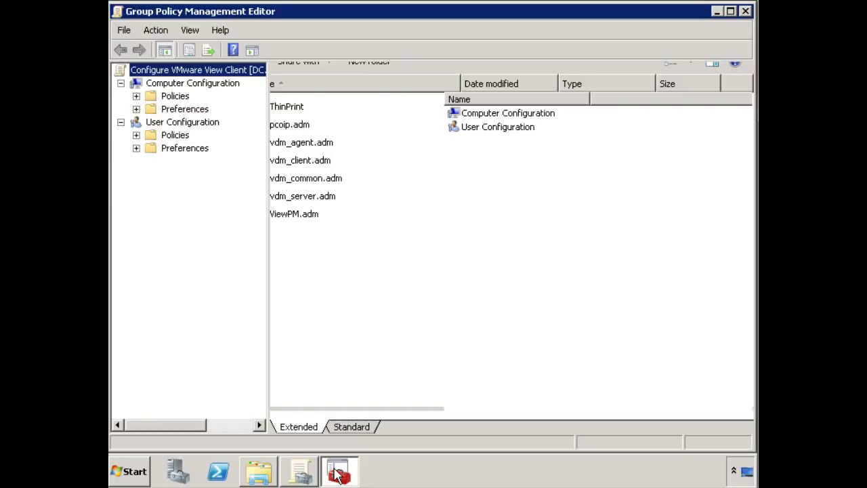
{"action": "left_click", "coordinate": [136, 96]}
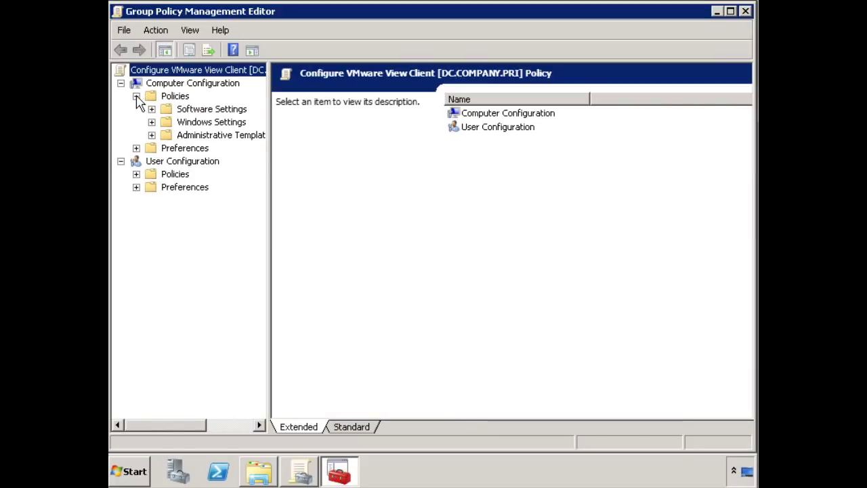
{"action": "left_click", "coordinate": [151, 134]}
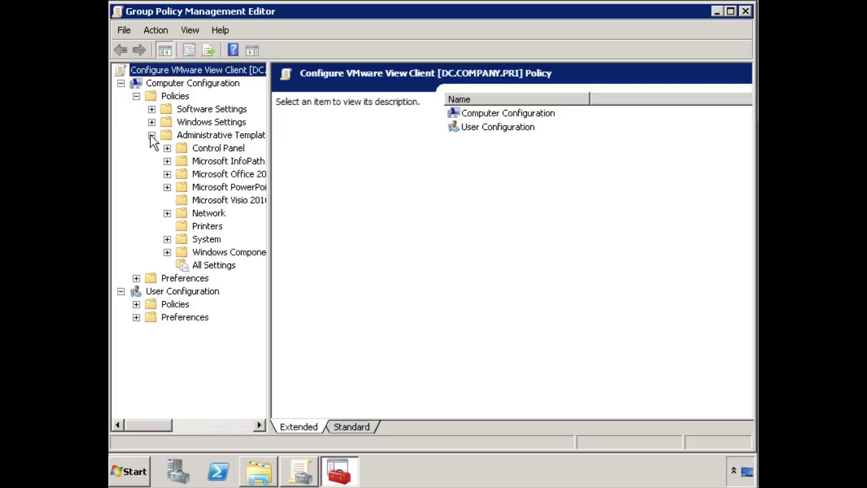
{"action": "right_click", "coordinate": [208, 138]}
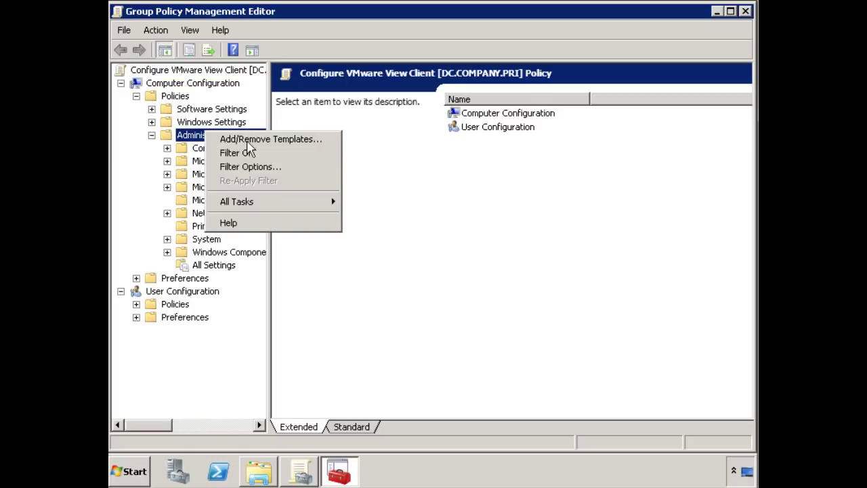
{"action": "left_click", "coordinate": [276, 139]}
- Add all six .adm files from GroupPolicyFiles, excluding the ThinPrint folder, and close the manager
{"action": "left_click", "coordinate": [296, 316]}
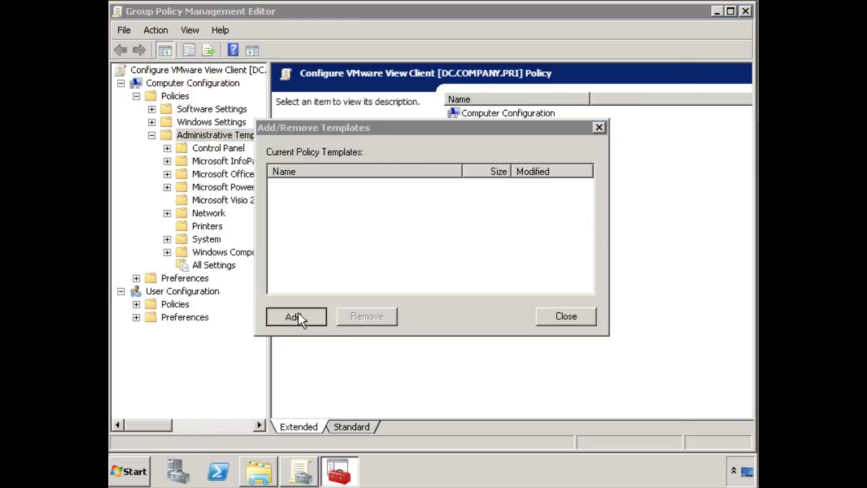
{"action": "left_click", "coordinate": [228, 136]}
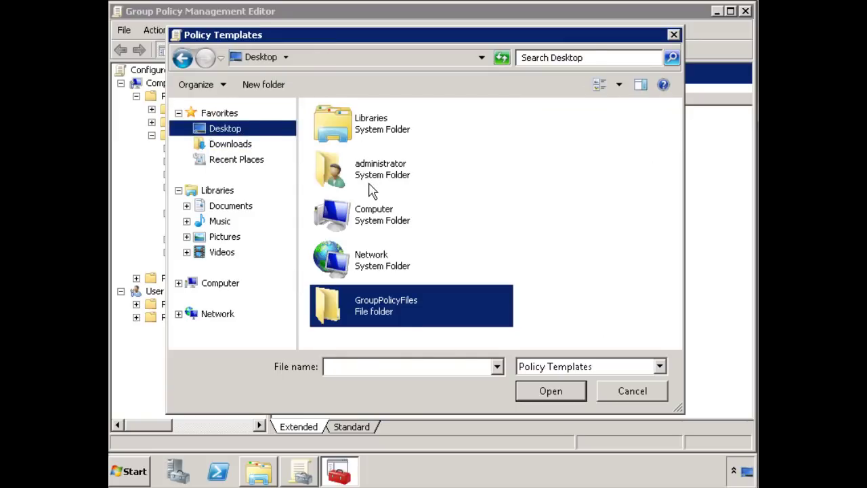
{"action": "double_click", "coordinate": [381, 305]}
{"action": "key", "text": "ctrl+a"}
{"action": "left_click", "coordinate": [343, 128], "text": "ctrl"}
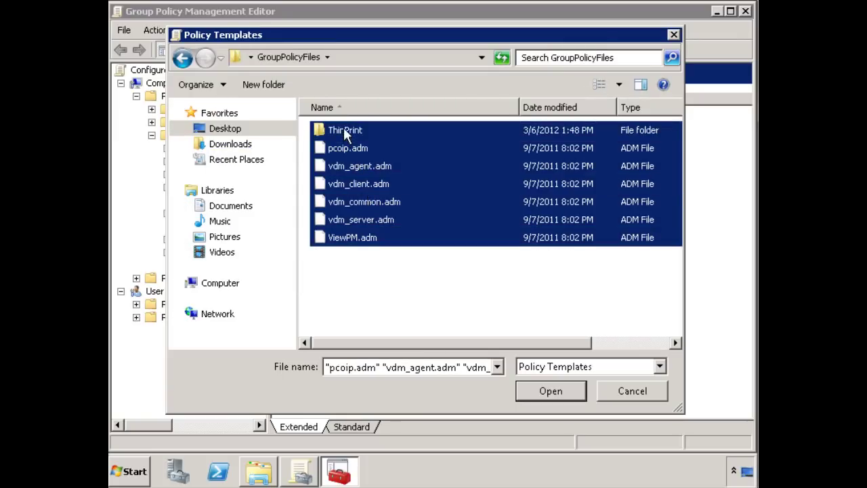
{"action": "left_click", "coordinate": [549, 391]}
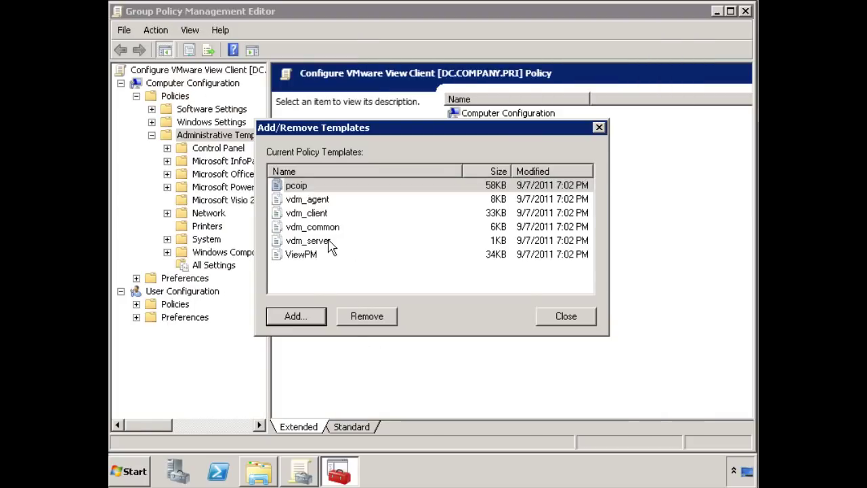
{"action": "left_click", "coordinate": [565, 315]}
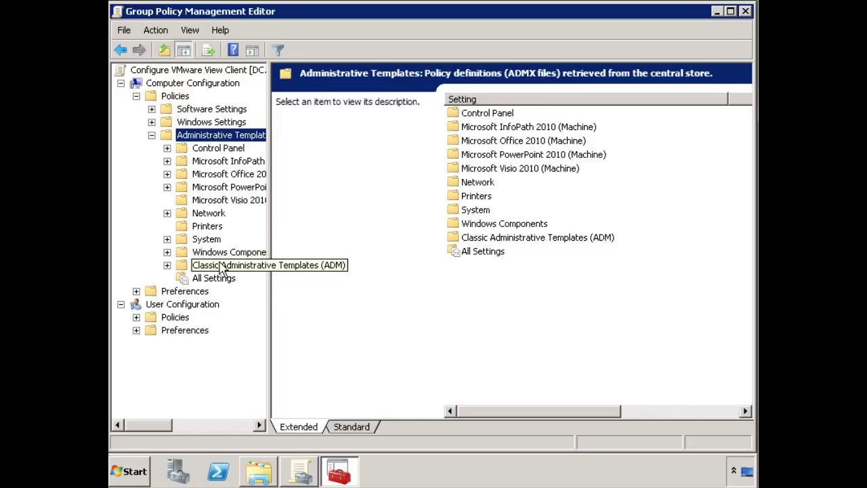
- Show VMware View Client Configuration under Classic Administrative Templates (ADM) in Standard view, selecting Disable time zone forwarding
{"action": "left_click", "coordinate": [223, 266]}
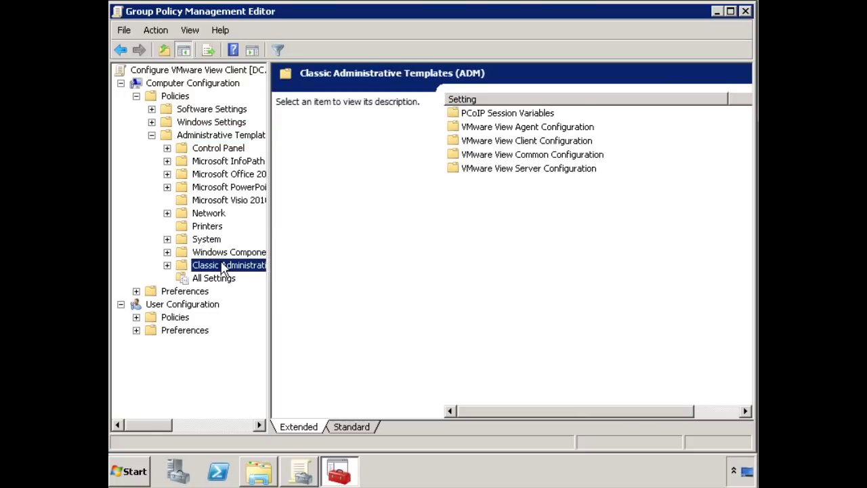
{"action": "left_click", "coordinate": [167, 266]}
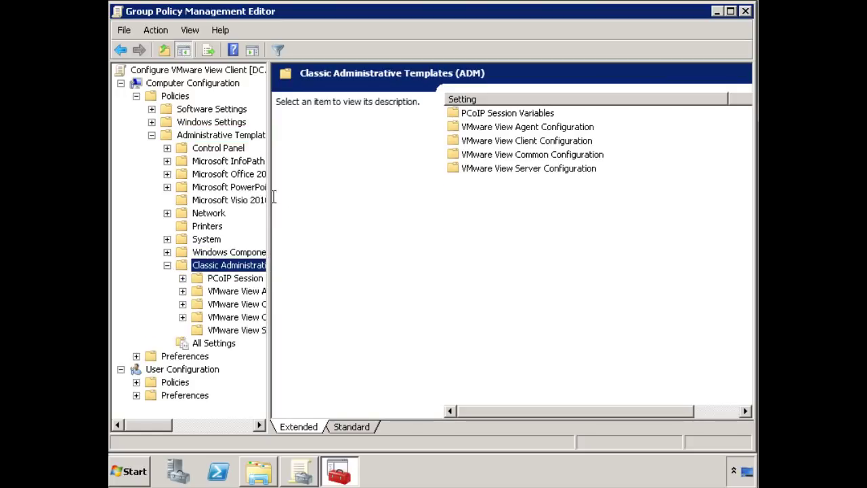
{"action": "left_click_drag", "start_coordinate": [155, 426], "coordinate": [173, 430]}
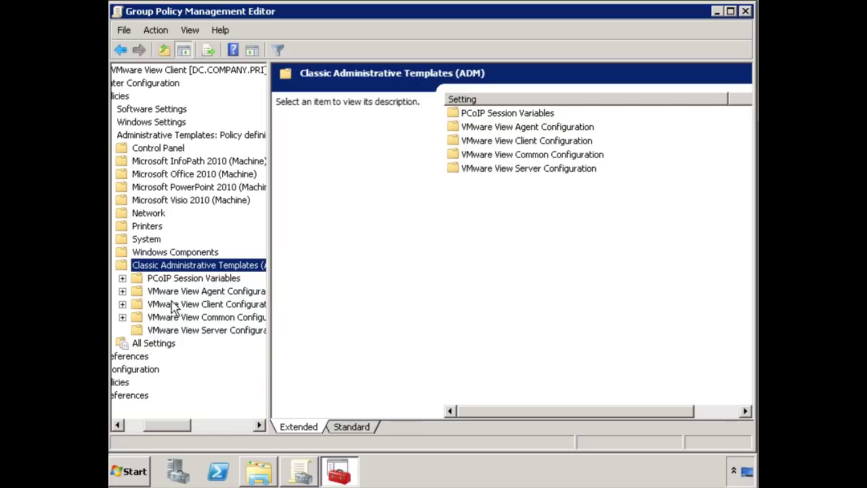
{"action": "left_click", "coordinate": [196, 312]}
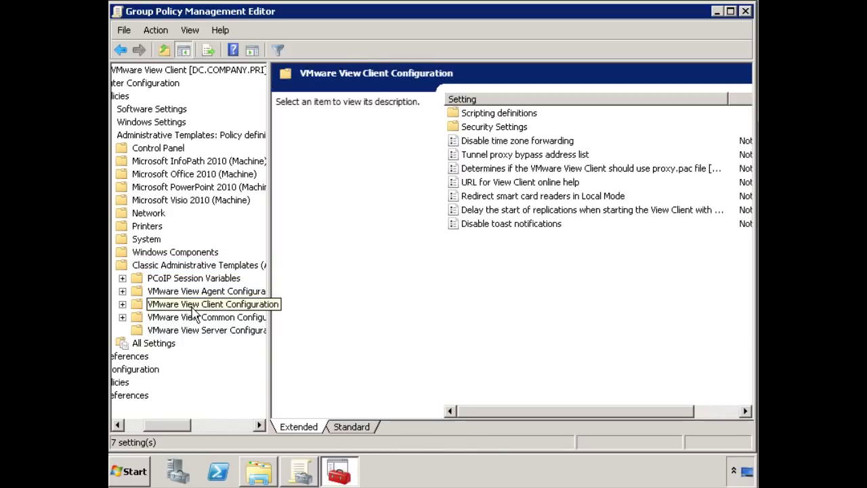
{"action": "left_click", "coordinate": [359, 430]}
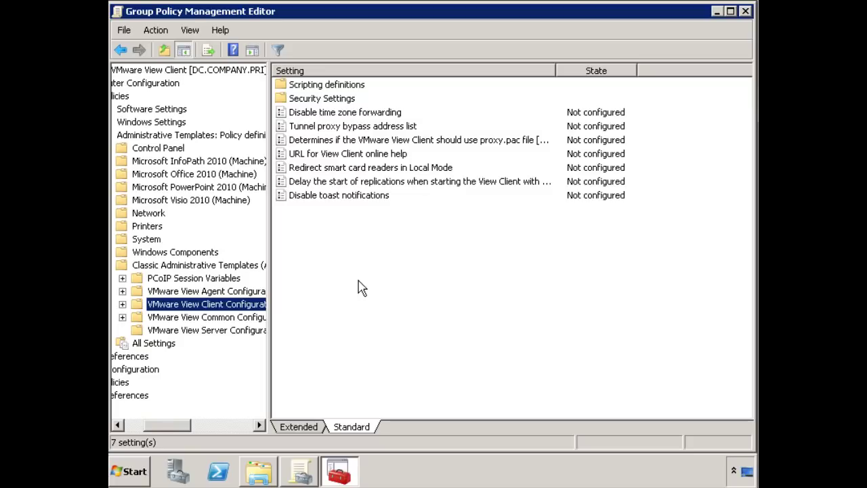
{"action": "left_click", "coordinate": [352, 113]}
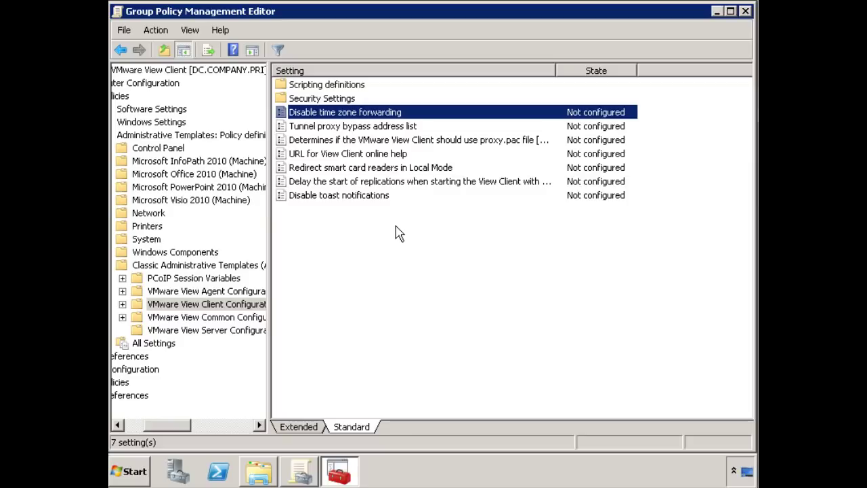
- Review the proxy bypass, proxy.pac, online help URL, smart card, replication delay and toast notification settings, then expand the folder
{"action": "left_click", "coordinate": [351, 127]}
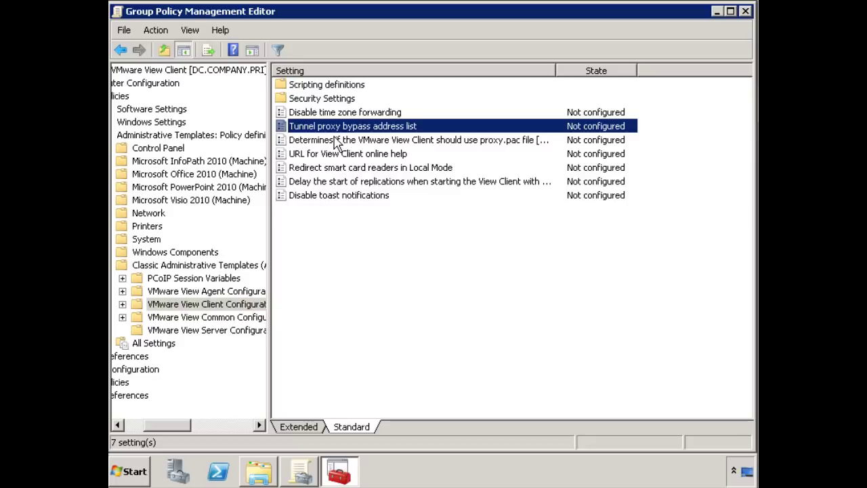
{"action": "left_click", "coordinate": [398, 142]}
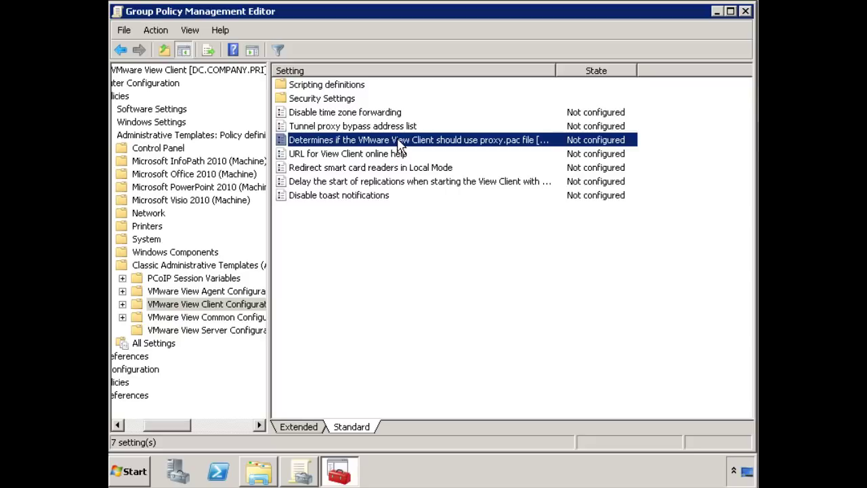
{"action": "left_click", "coordinate": [345, 154]}
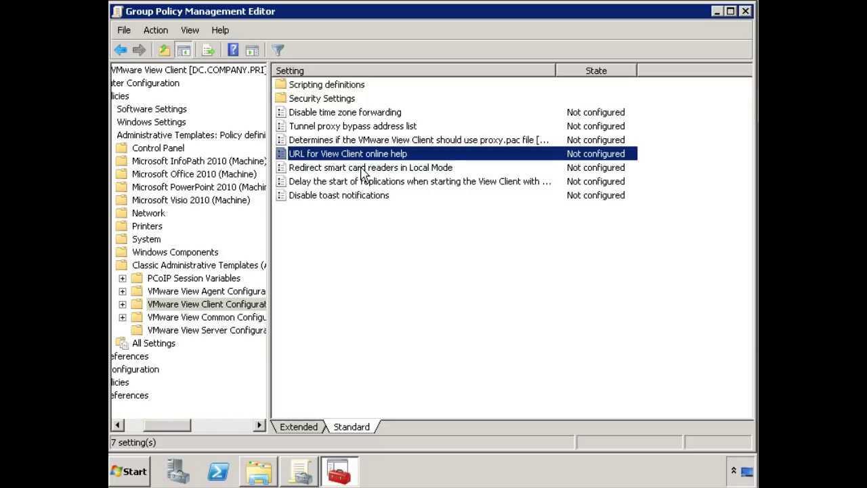
{"action": "left_click", "coordinate": [363, 169]}
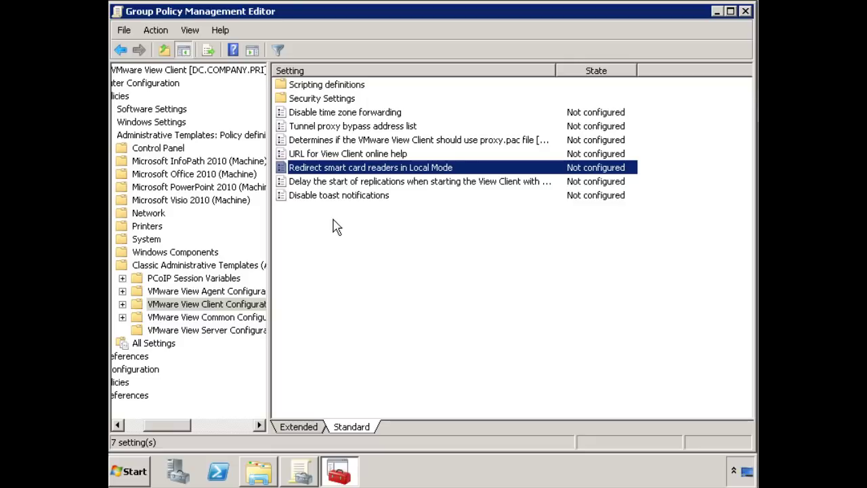
{"action": "left_click", "coordinate": [440, 186]}
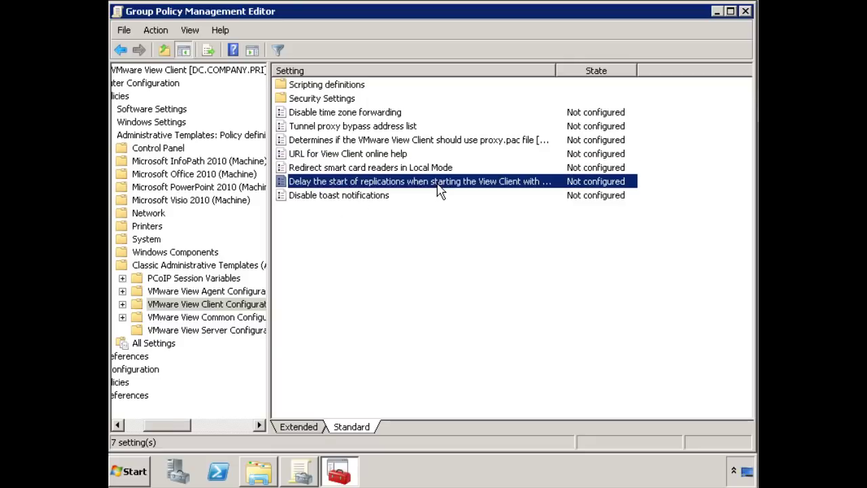
{"action": "left_click", "coordinate": [316, 198]}
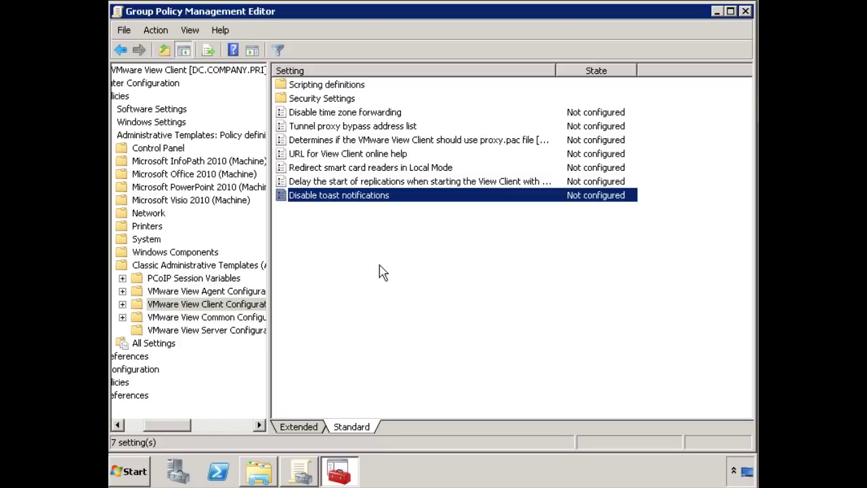
{"action": "left_click", "coordinate": [123, 305]}
- Show Scripting definitions, then the twelve client Security Settings, and widen the tree pane
{"action": "left_click", "coordinate": [193, 318]}
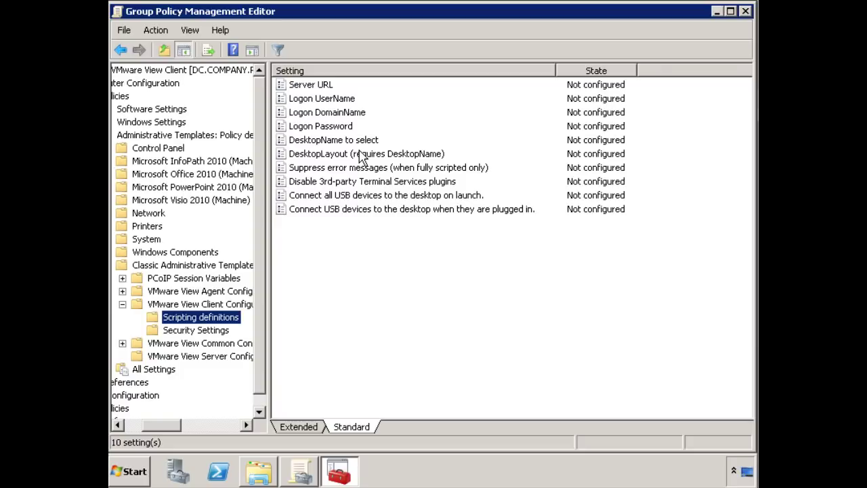
{"action": "left_click", "coordinate": [223, 331]}
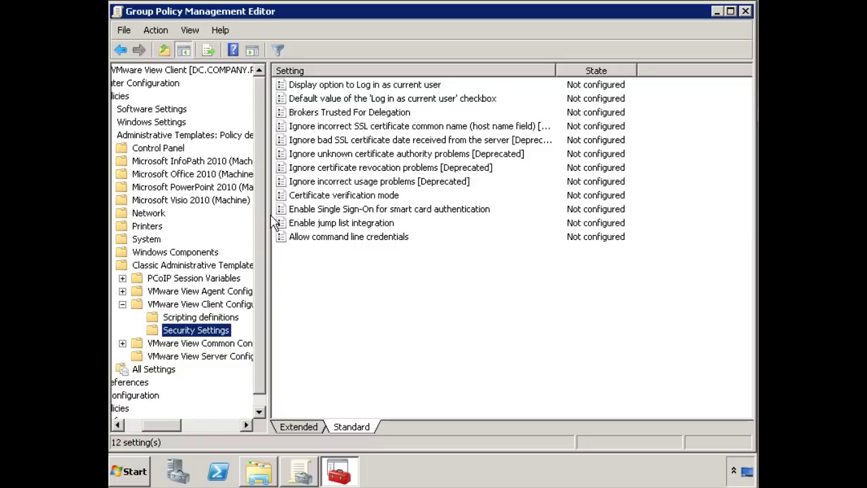
{"action": "left_click_drag", "start_coordinate": [269, 218], "coordinate": [361, 223]}
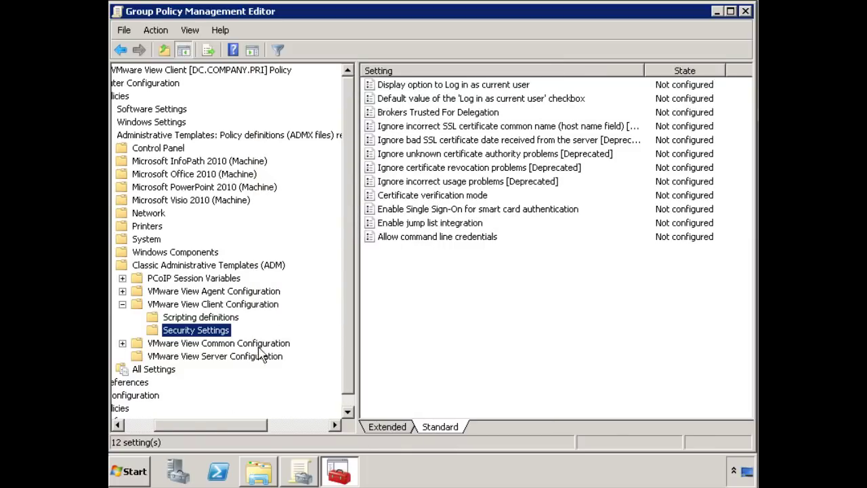
- Expand User Configuration's Classic Administrative Templates (ADM) and show its VMware View Client Configuration settings
{"action": "left_click_drag", "start_coordinate": [201, 431], "coordinate": [164, 431]}
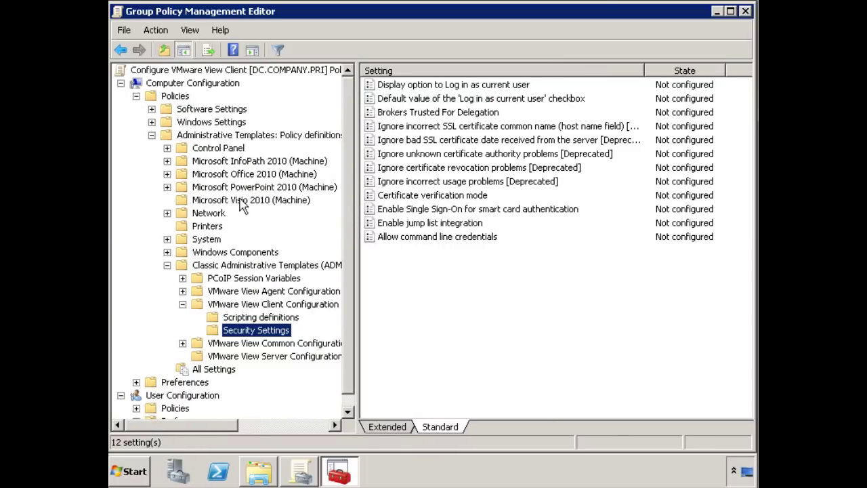
{"action": "scroll", "coordinate": [247, 206], "scroll_direction": "down", "scroll_amount": 1}
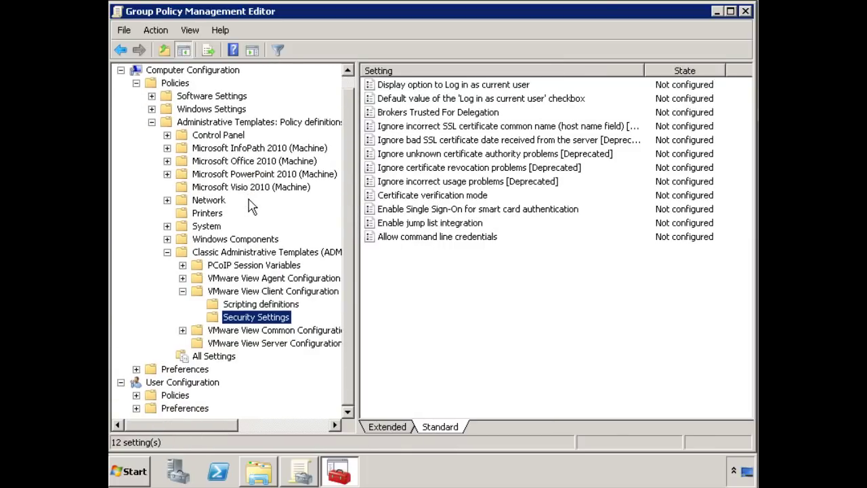
{"action": "left_click", "coordinate": [136, 395]}
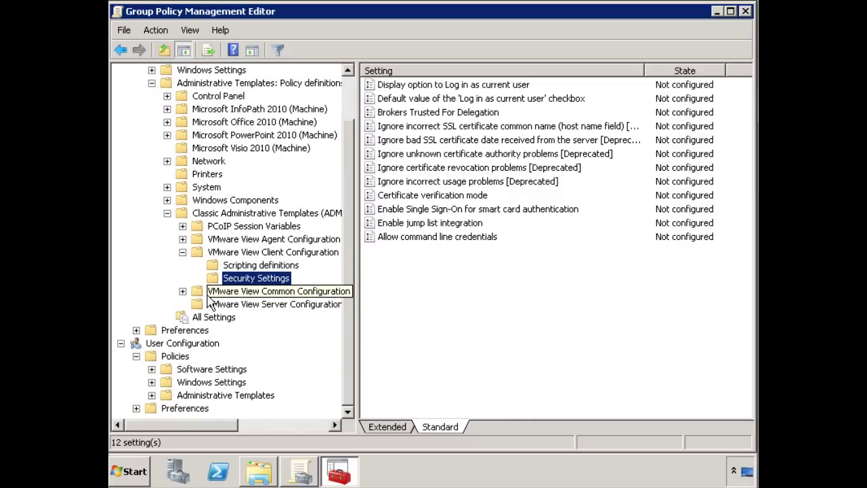
{"action": "left_click", "coordinate": [152, 395]}
{"action": "scroll", "coordinate": [227, 321], "scroll_direction": "down", "scroll_amount": 1}
{"action": "left_click", "coordinate": [230, 383]}
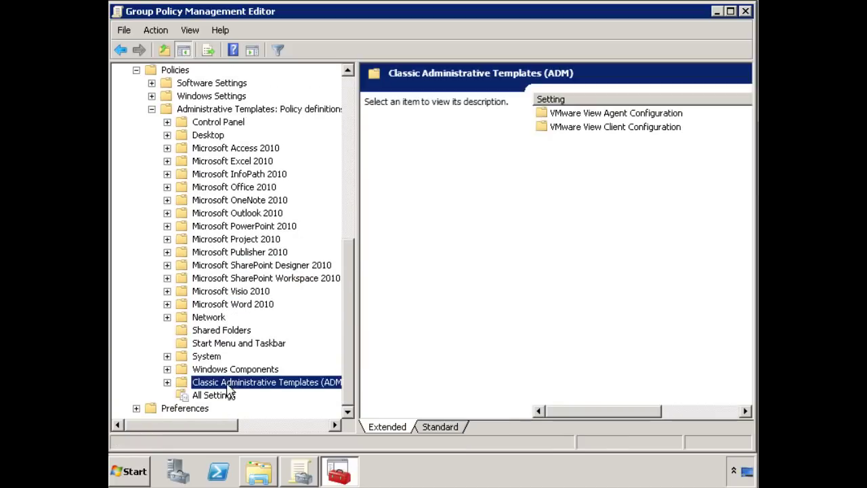
{"action": "left_click", "coordinate": [167, 382]}
{"action": "left_click", "coordinate": [248, 407]}
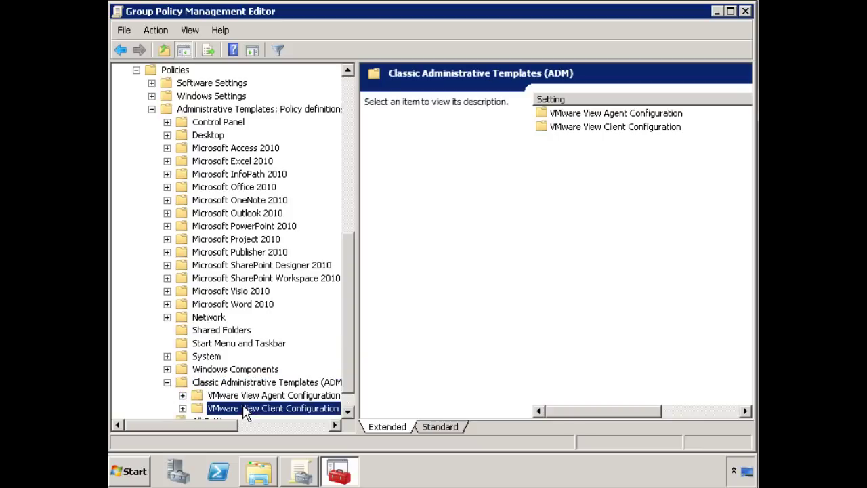
{"action": "left_click", "coordinate": [183, 407]}
{"action": "scroll", "coordinate": [244, 381], "scroll_direction": "down", "scroll_amount": 2}
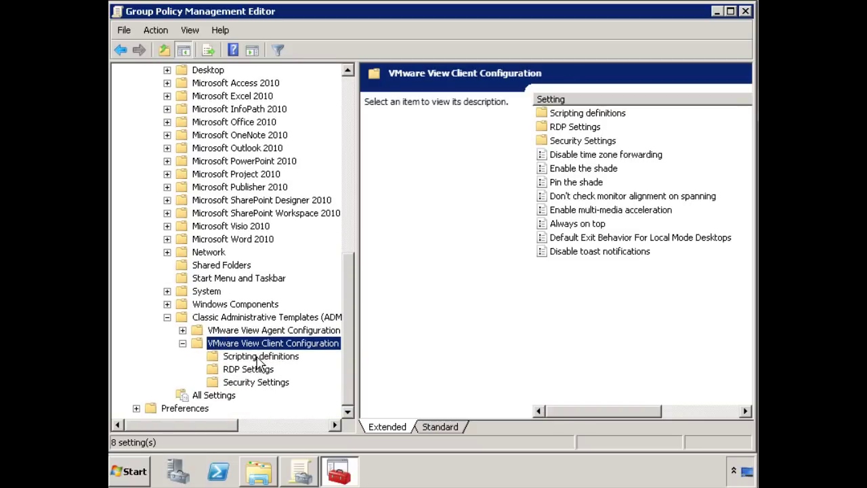
{"action": "left_click", "coordinate": [448, 426]}
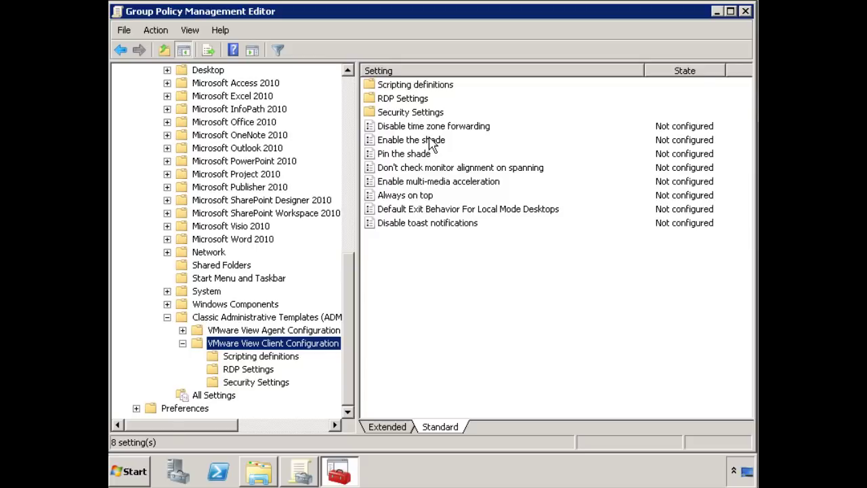
- Inspect the user-side Enable the shade, Pin the shade, monitor alignment and multi-media acceleration settings
{"action": "left_click", "coordinate": [416, 145]}
{"action": "left_click", "coordinate": [417, 146]}
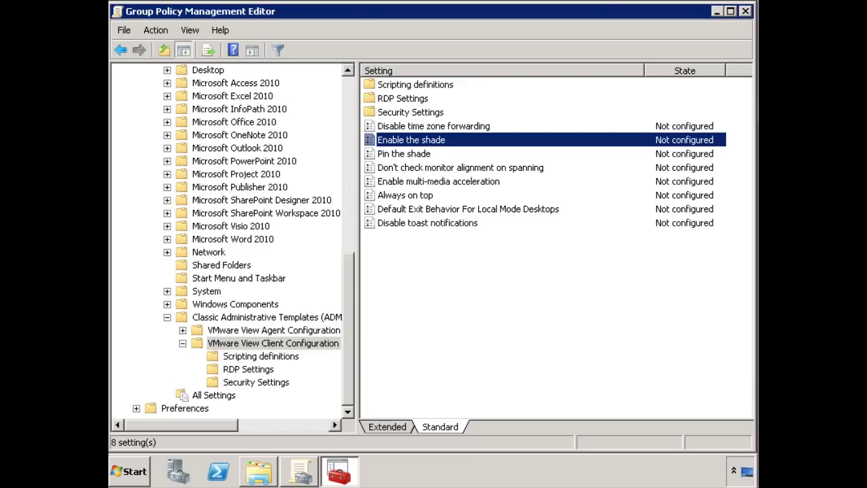
{"action": "left_click", "coordinate": [426, 154]}
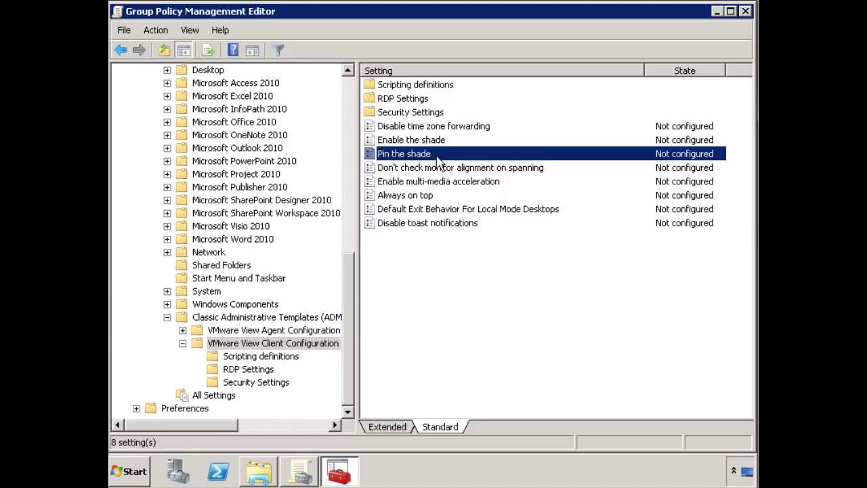
{"action": "left_click", "coordinate": [470, 170]}
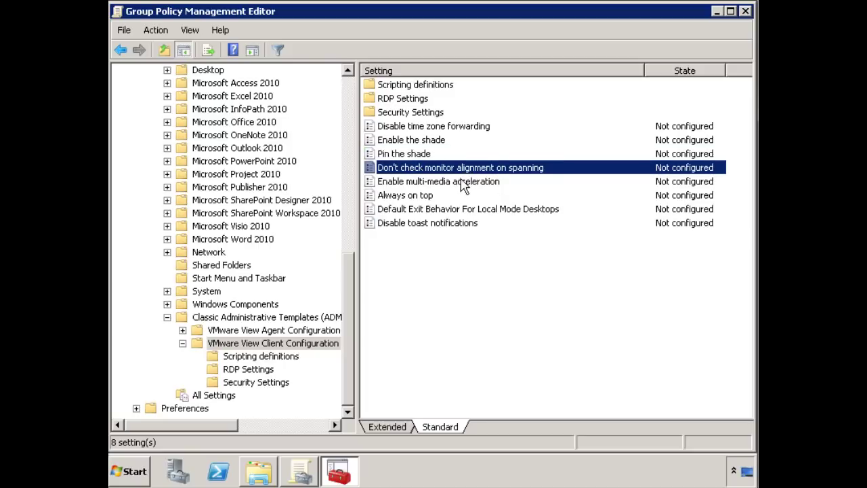
{"action": "left_click", "coordinate": [464, 184]}
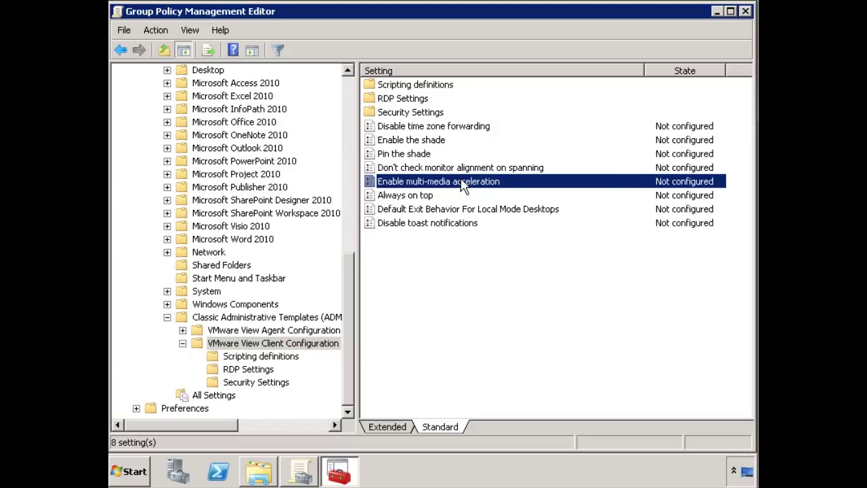